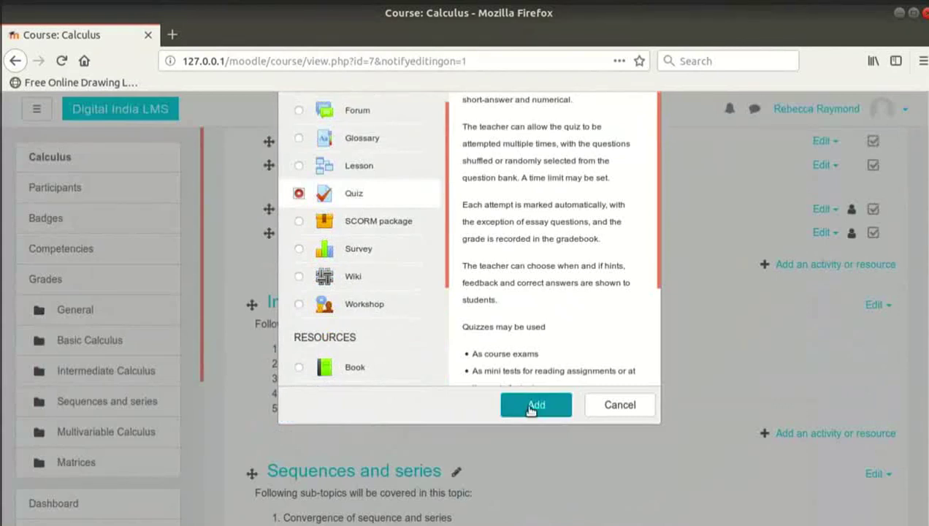
Step: Add a Quiz activity to the Basic Calculus topic and name it "Quiz 1 - Evolutes and involutes"
{"action": "left_click", "coordinate": [532, 409]}
{"action": "left_click", "coordinate": [522, 343]}
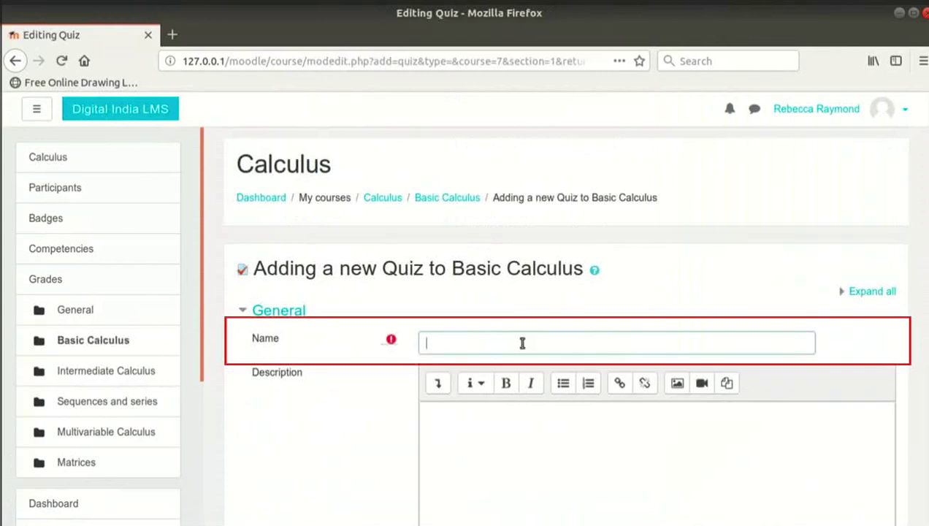
{"action": "type", "text": "Quiz 1 - Evolutes and involutes"}
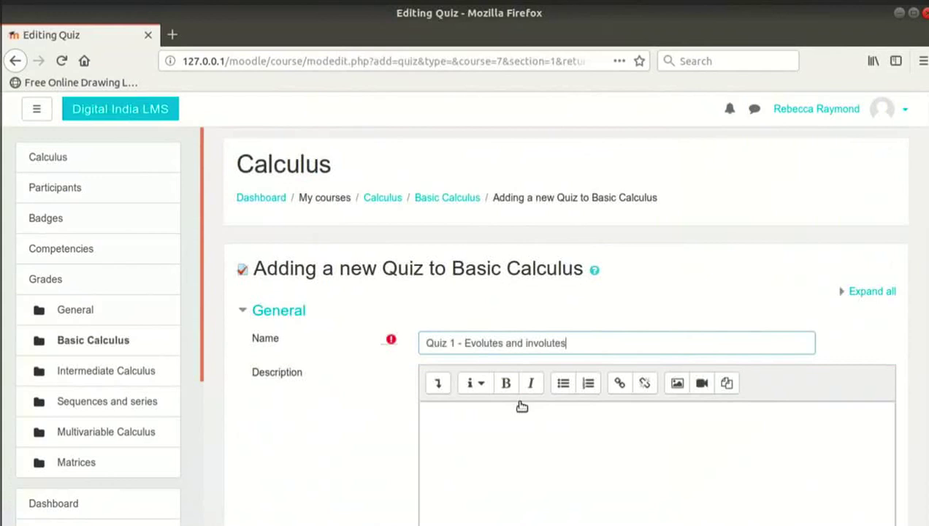
Step: Describe the quiz as 4 questions, 10 minutes with automatic submission, one attempt and minimum 2 marks to pass, and display the description on the course page
{"action": "left_click", "coordinate": [525, 467]}
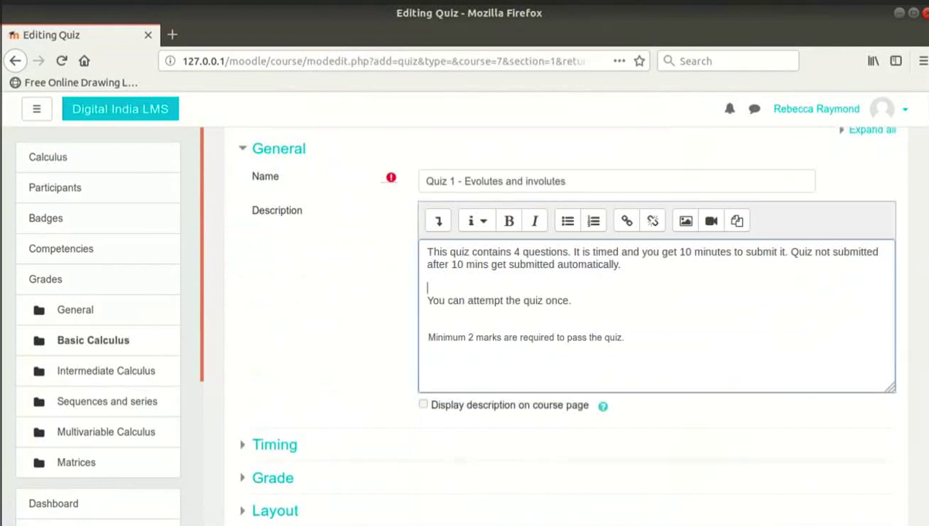
{"action": "scroll", "coordinate": [481, 280], "scroll_direction": "down", "scroll_amount": 3}
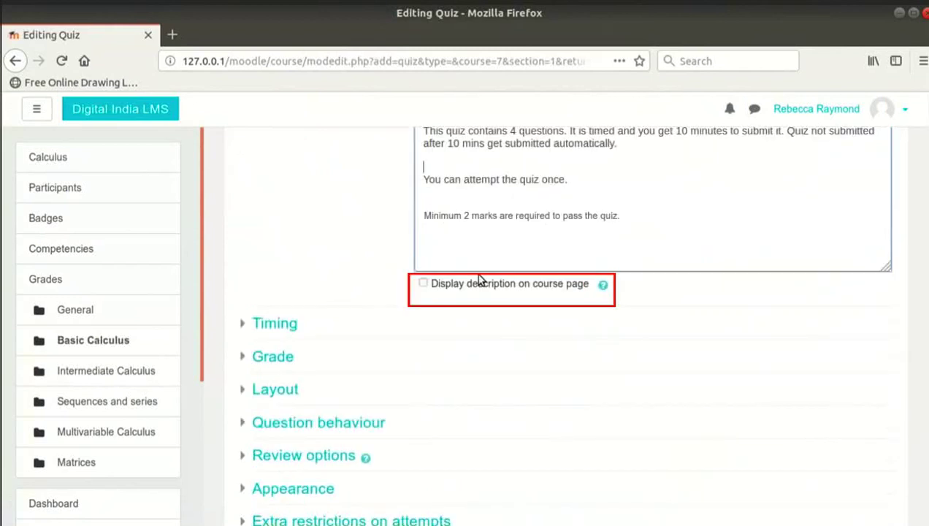
{"action": "left_click", "coordinate": [479, 280]}
Step: Enable the open date, close date and time limit, opening the quiz on 18 January 2019 at 11:00 and closing it at 12:00
{"action": "scroll", "coordinate": [275, 291], "scroll_direction": "down", "scroll_amount": 1}
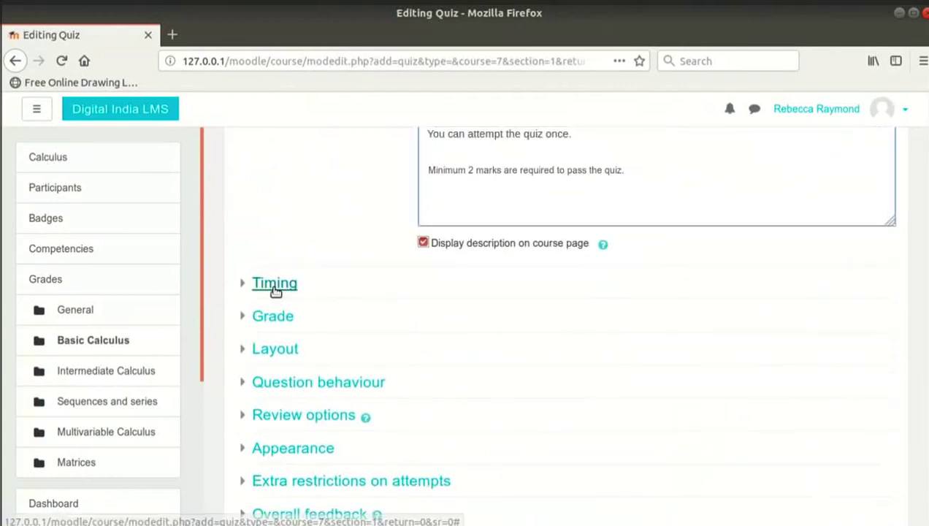
{"action": "left_click", "coordinate": [276, 288]}
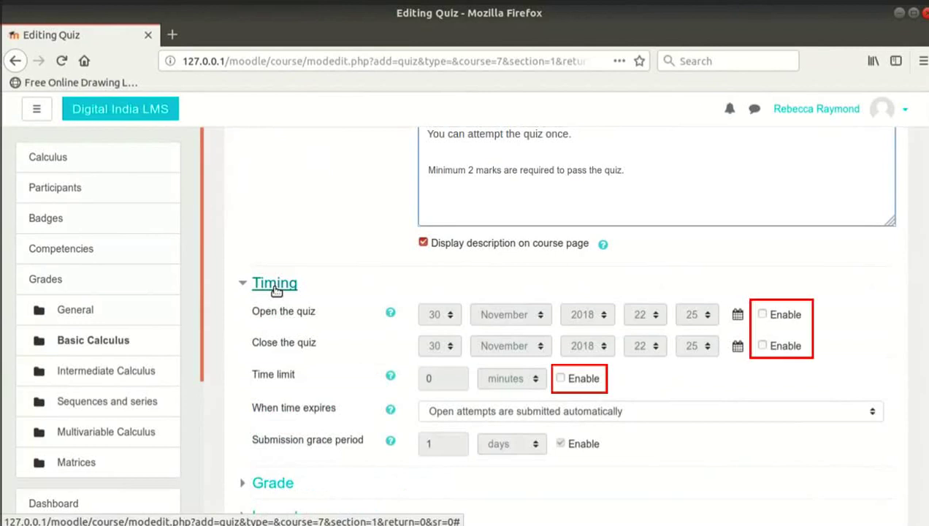
{"action": "left_click", "coordinate": [763, 315]}
{"action": "left_click", "coordinate": [764, 346]}
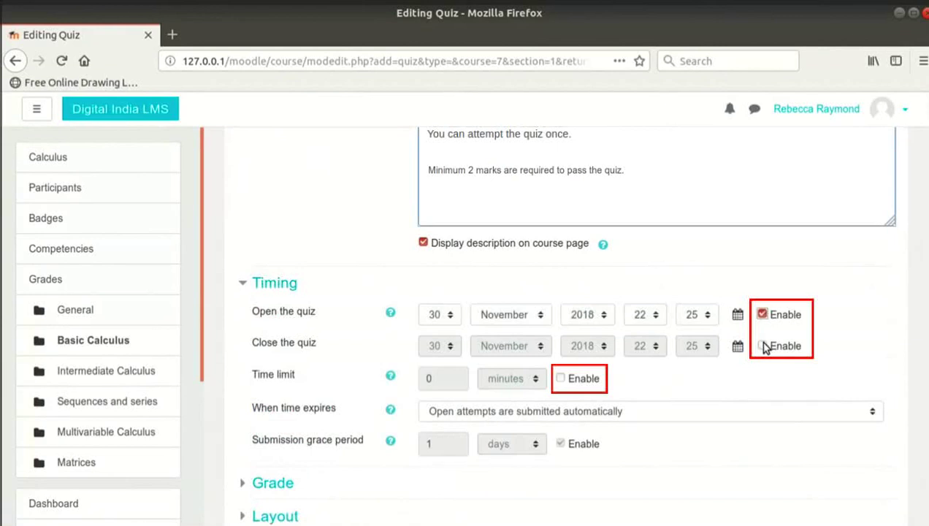
{"action": "left_click", "coordinate": [561, 378]}
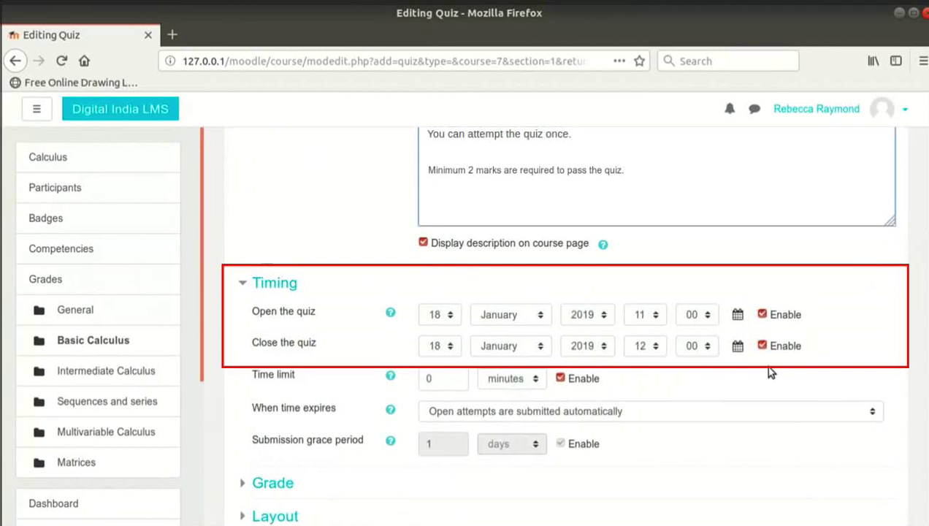
Step: Set the time limit to 10 minutes and have open attempts submitted automatically when time expires
{"action": "left_click", "coordinate": [453, 376]}
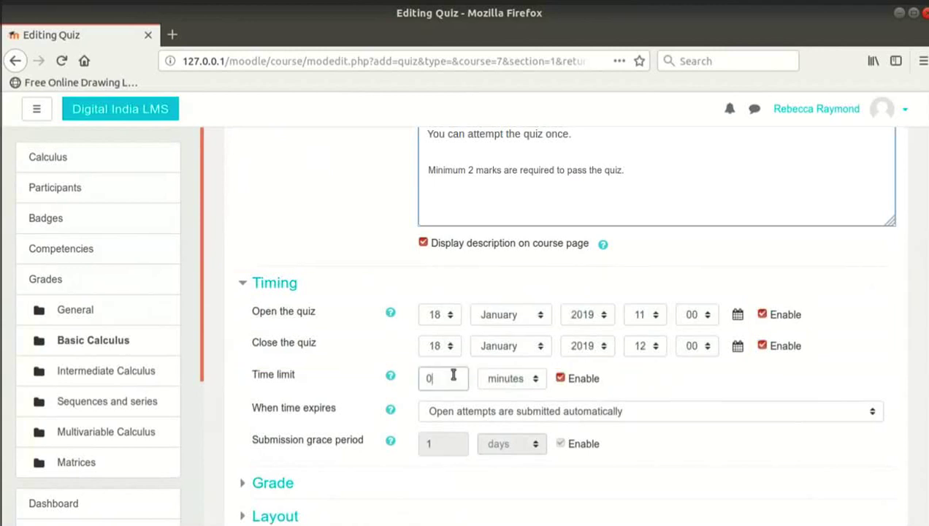
{"action": "key", "text": "BackSpace"}
{"action": "type", "text": "10"}
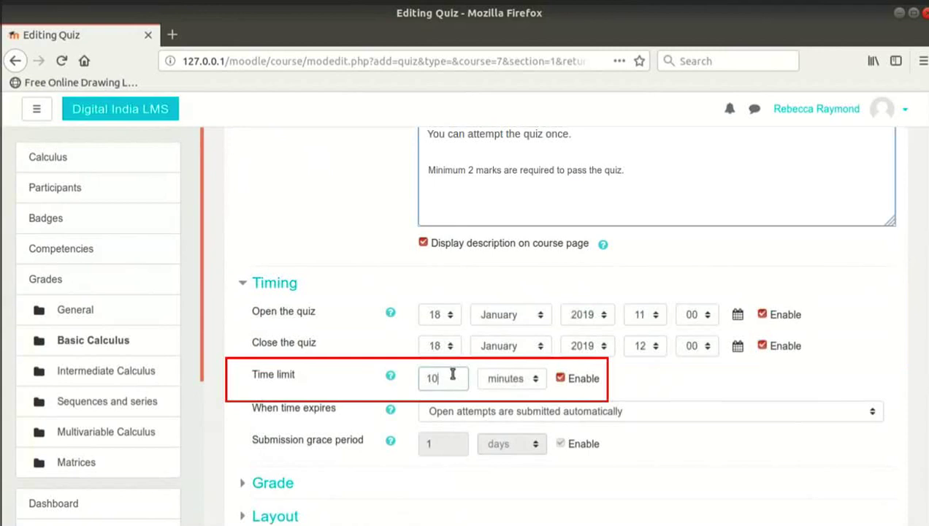
{"action": "scroll", "coordinate": [700, 340], "scroll_direction": "down", "scroll_amount": 2}
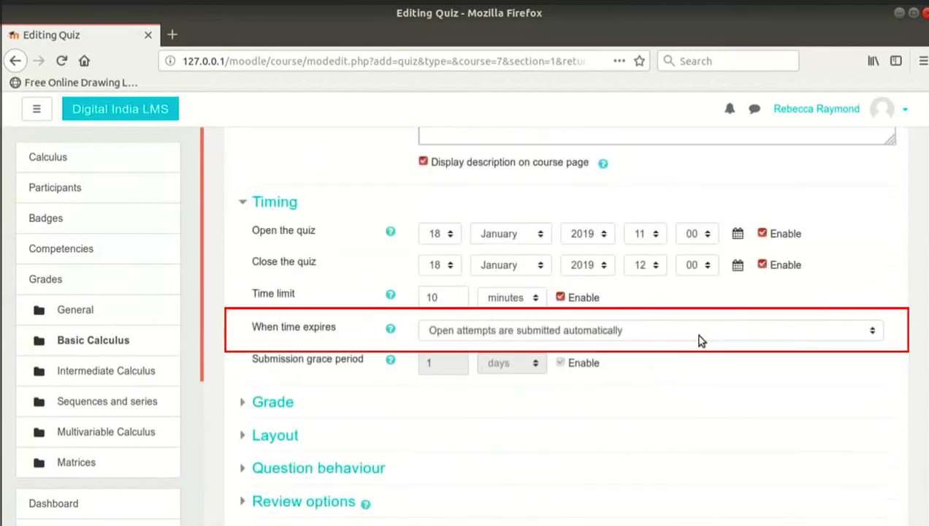
{"action": "left_click", "coordinate": [700, 340]}
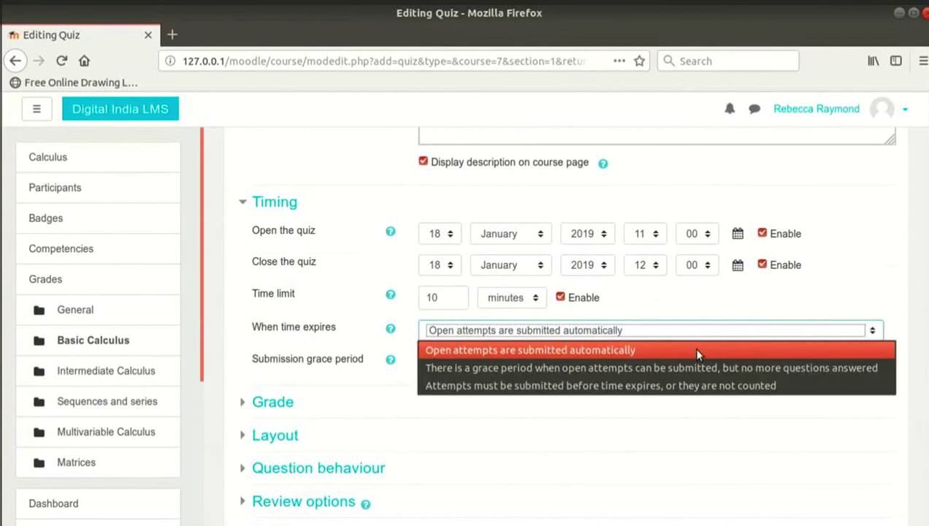
{"action": "left_click", "coordinate": [696, 352]}
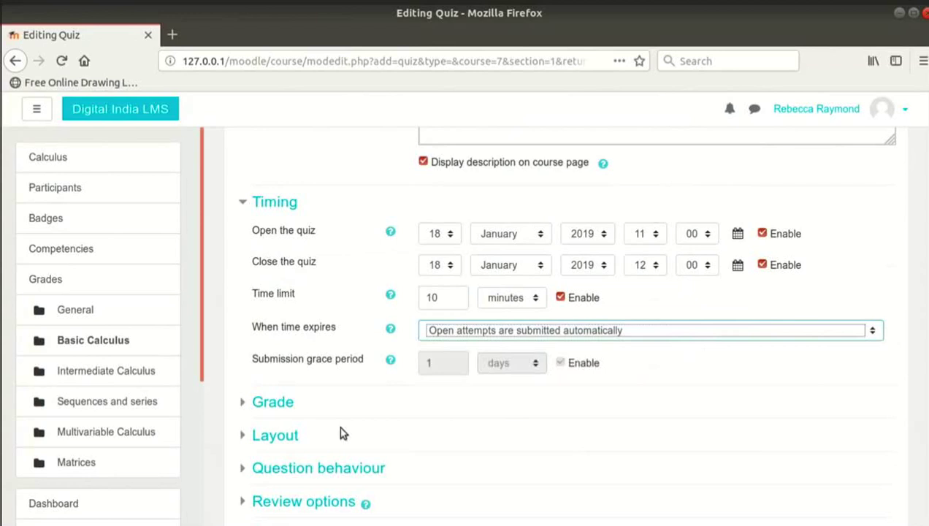
Step: In the quiz's grade settings, set the grade to pass to 2 and the attempts allowed to 1
{"action": "left_click", "coordinate": [282, 405]}
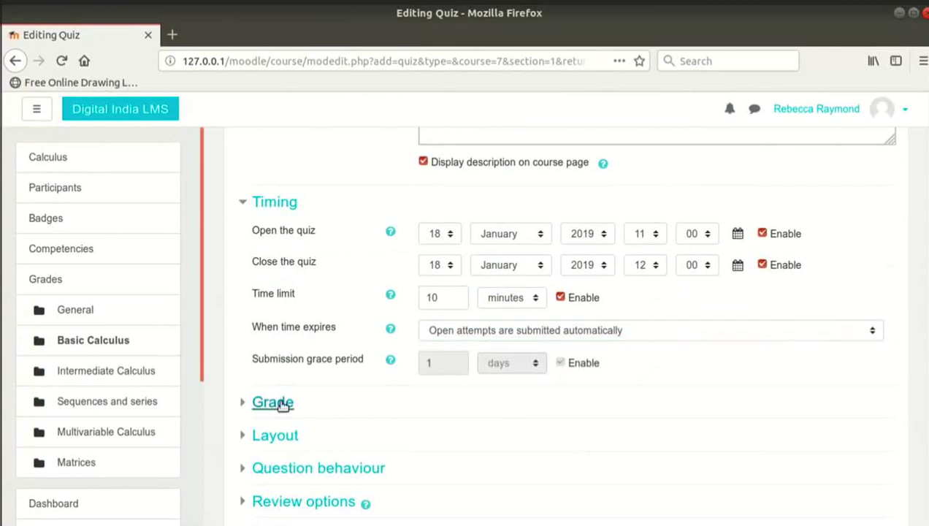
{"action": "left_click", "coordinate": [283, 406]}
{"action": "scroll", "coordinate": [710, 457], "scroll_direction": "down", "scroll_amount": 2}
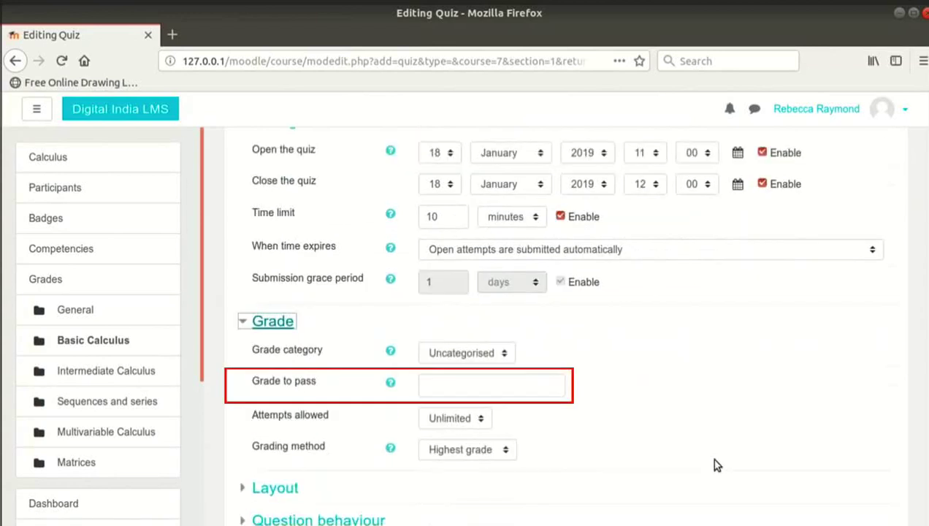
{"action": "left_click", "coordinate": [477, 386]}
{"action": "type", "text": "2"}
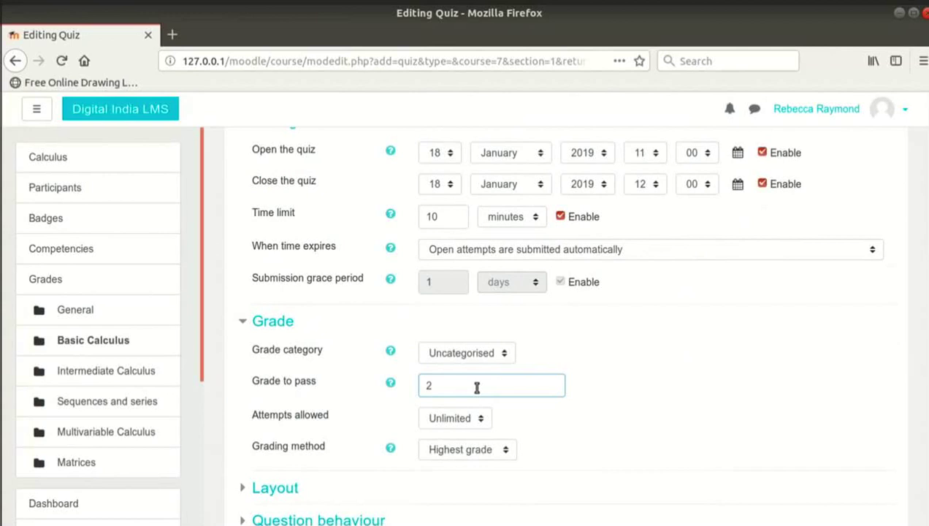
{"action": "scroll", "coordinate": [476, 387], "scroll_direction": "down", "scroll_amount": 1}
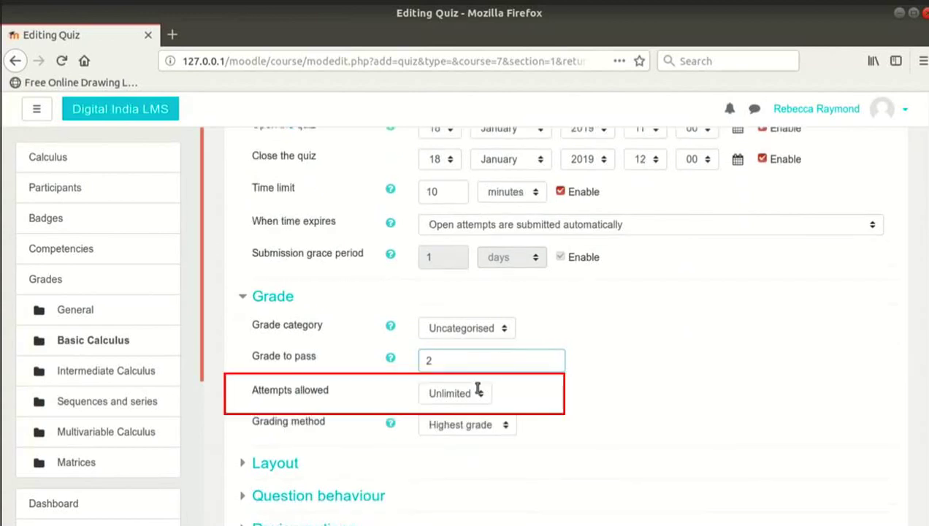
{"action": "scroll", "coordinate": [479, 390], "scroll_direction": "down", "scroll_amount": 1}
{"action": "left_click", "coordinate": [475, 379]}
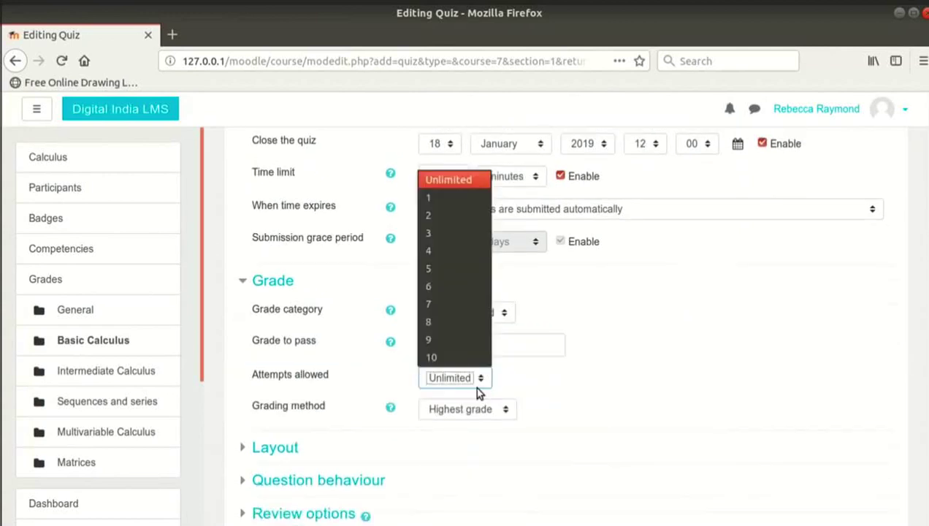
{"action": "left_click", "coordinate": [429, 198]}
{"action": "left_click", "coordinate": [631, 403]}
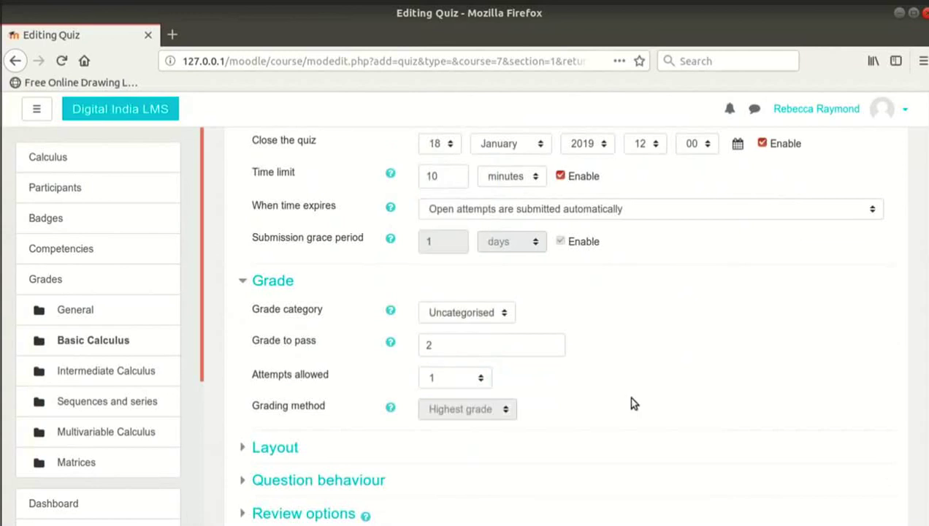
Step: Set the quiz layout to start a new page every 2 questions
{"action": "scroll", "coordinate": [631, 405], "scroll_direction": "down", "scroll_amount": 1}
{"action": "scroll", "coordinate": [633, 405], "scroll_direction": "down", "scroll_amount": 1}
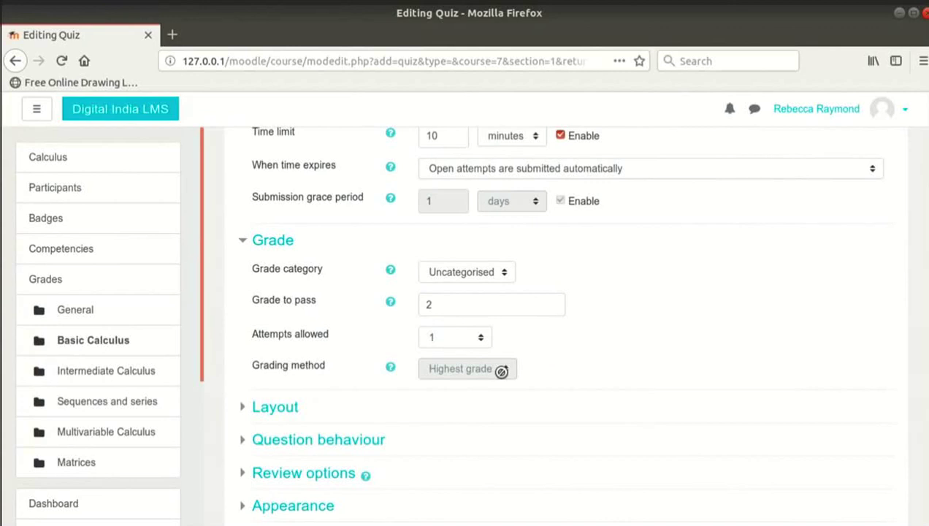
{"action": "scroll", "coordinate": [501, 371], "scroll_direction": "down", "scroll_amount": 2}
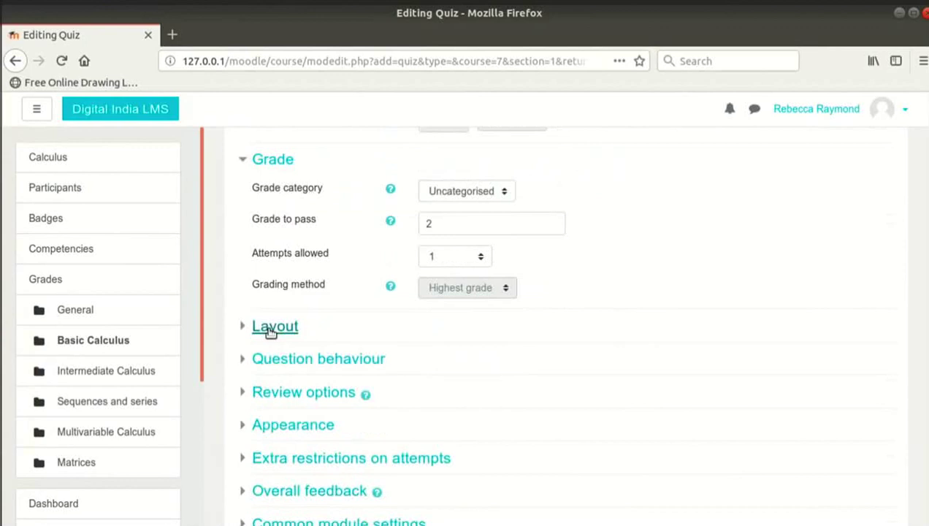
{"action": "left_click", "coordinate": [270, 330]}
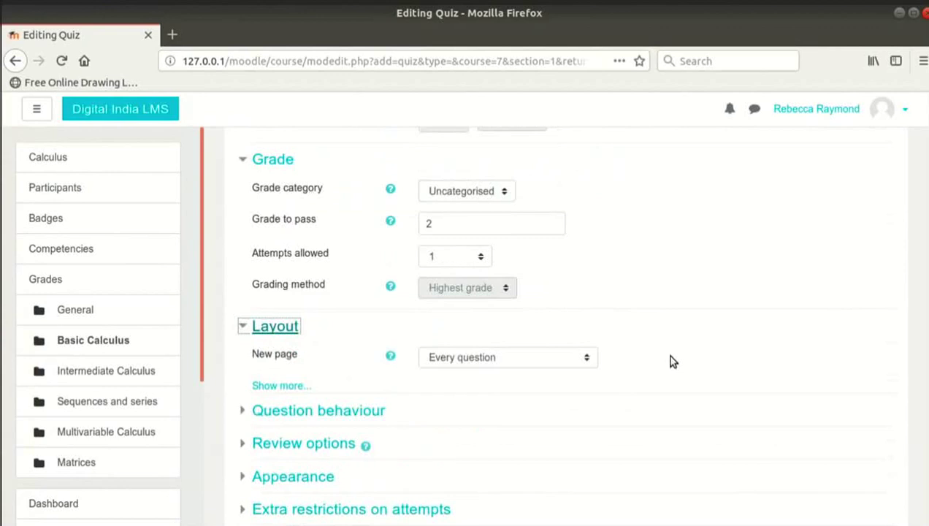
{"action": "left_click", "coordinate": [581, 369]}
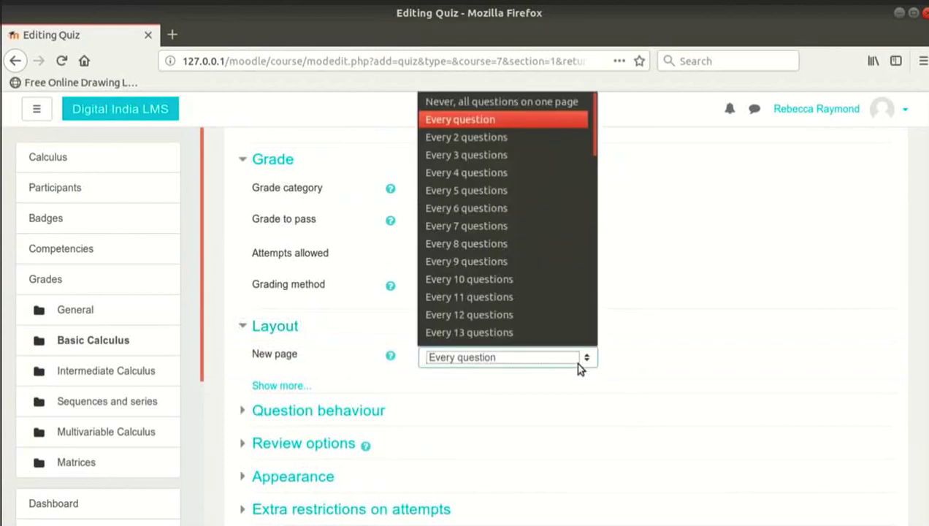
{"action": "scroll", "coordinate": [504, 204], "scroll_direction": "down", "scroll_amount": 1}
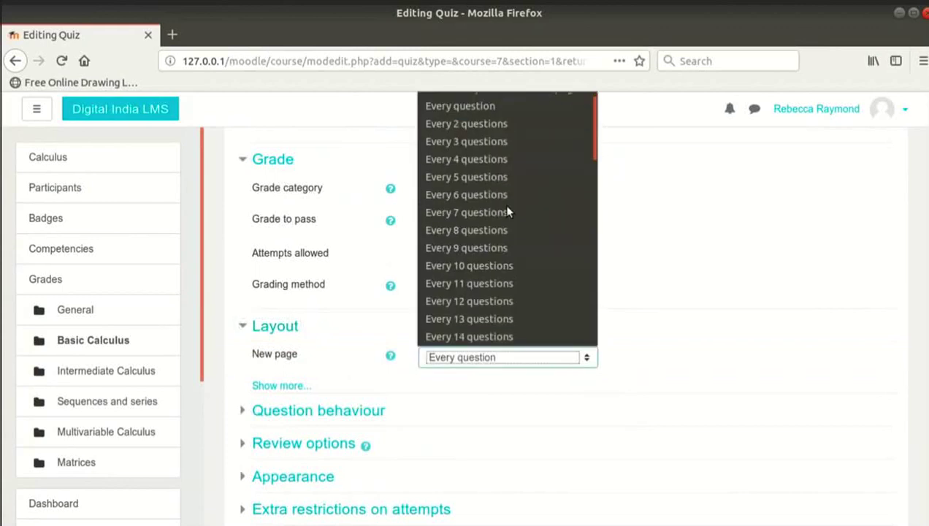
{"action": "left_click", "coordinate": [485, 127]}
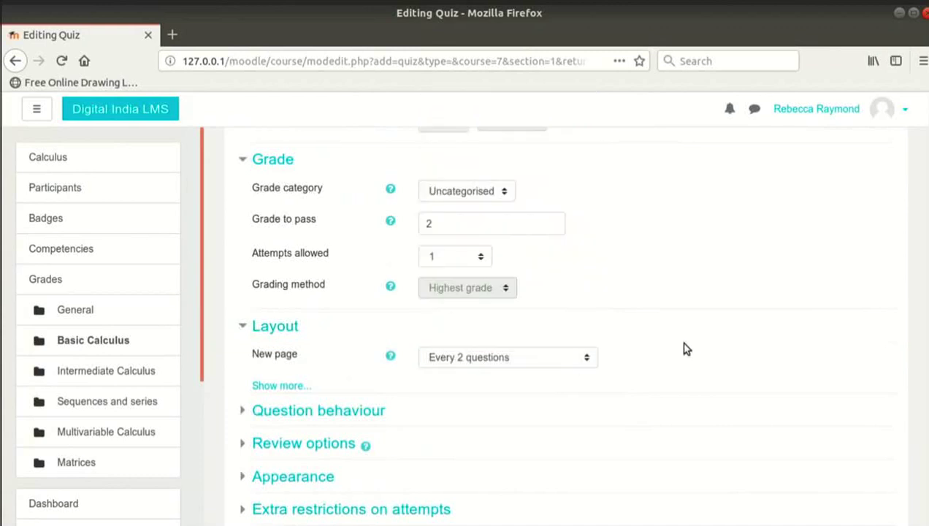
Step: Read the help and available options for how questions behave, keeping Deferred feedback selected
{"action": "scroll", "coordinate": [686, 348], "scroll_direction": "down", "scroll_amount": 1}
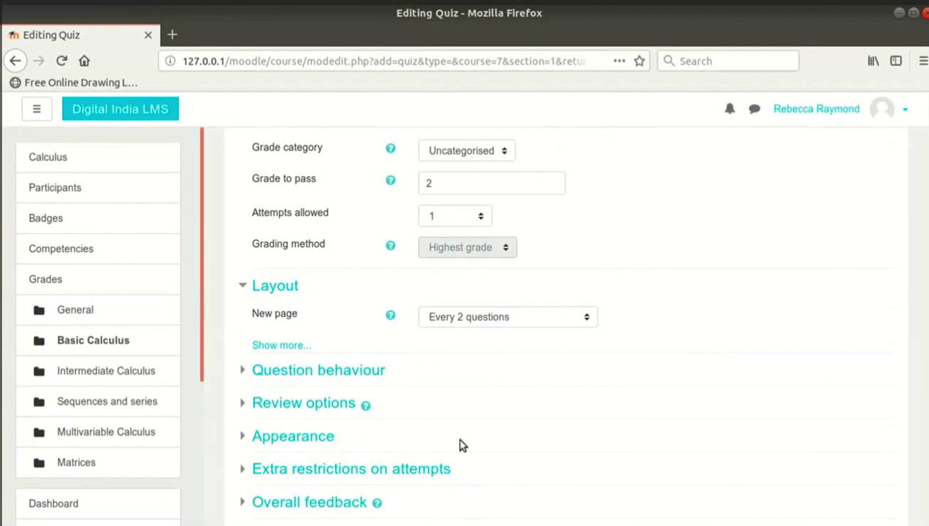
{"action": "left_click", "coordinate": [359, 370]}
{"action": "scroll", "coordinate": [744, 362], "scroll_direction": "down", "scroll_amount": 3}
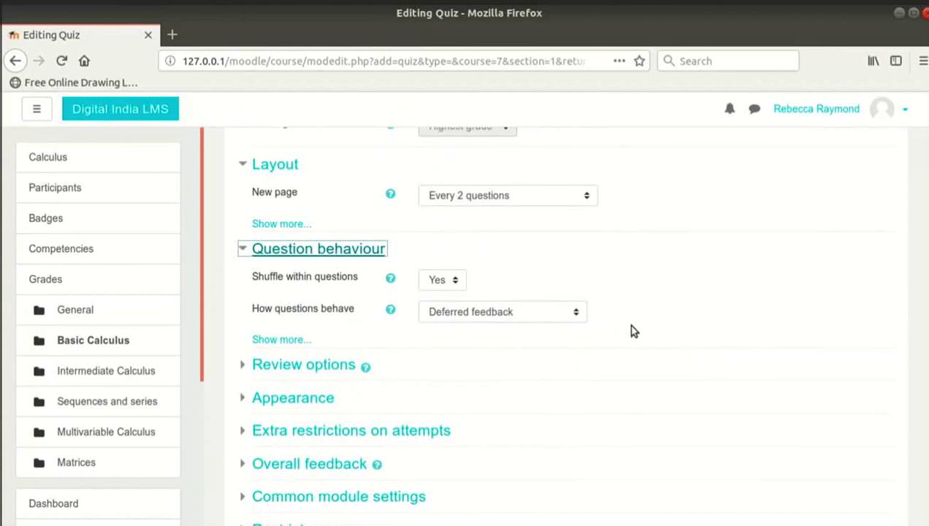
{"action": "left_click", "coordinate": [391, 309]}
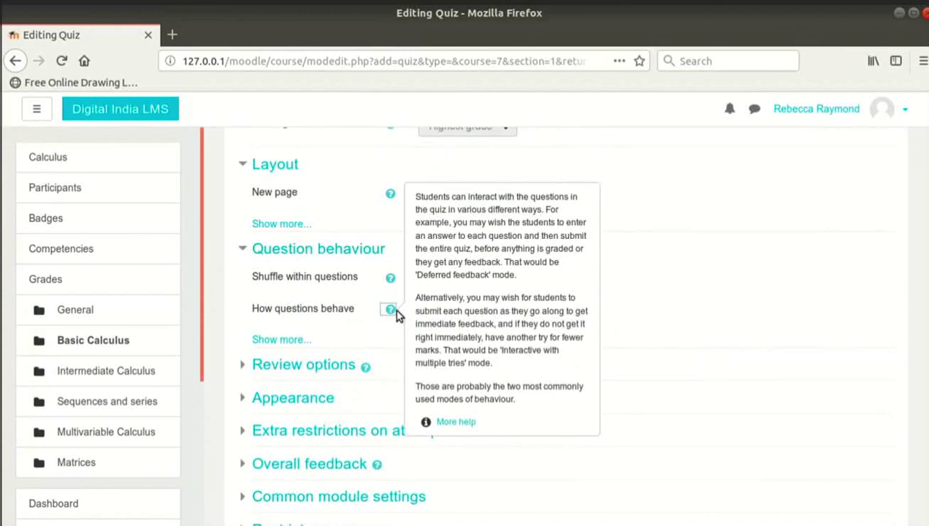
{"action": "left_click", "coordinate": [521, 315]}
{"action": "left_click", "coordinate": [522, 313]}
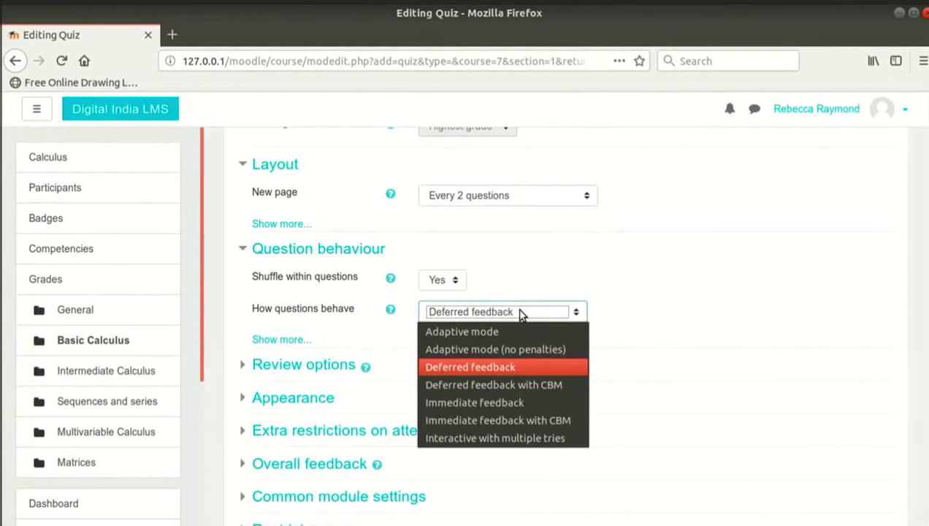
{"action": "left_click", "coordinate": [521, 313]}
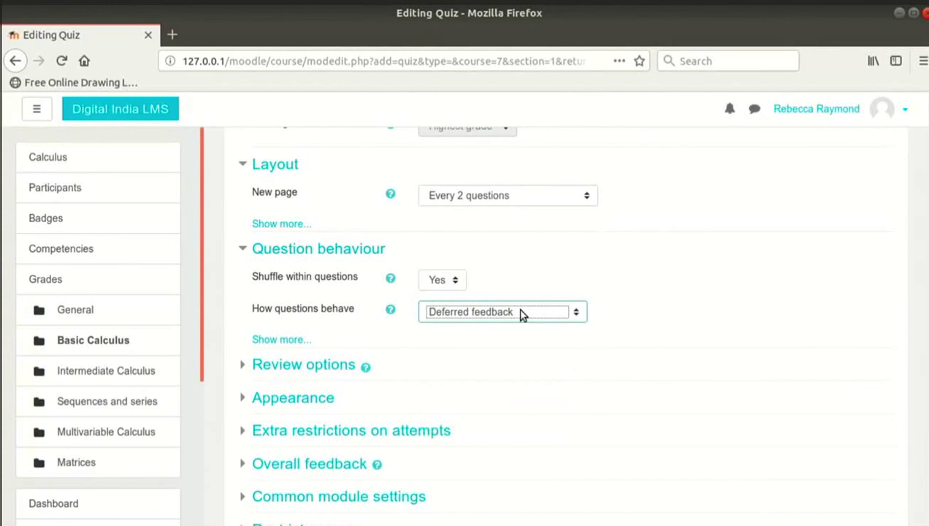
Step: Enter the overall feedback "Excellent performance" for the 100% boundary and "You need to work harder" below a 50% grade boundary
{"action": "scroll", "coordinate": [729, 342], "scroll_direction": "down", "scroll_amount": 3}
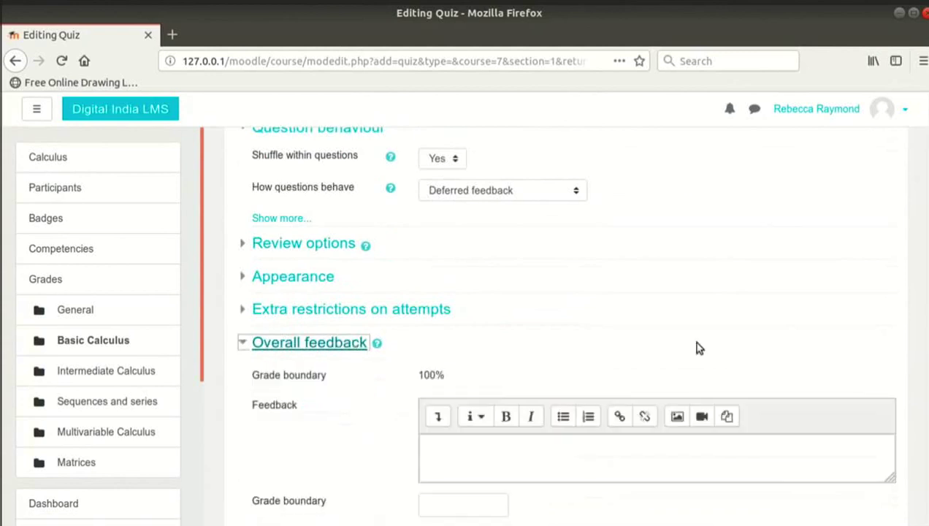
{"action": "scroll", "coordinate": [697, 348], "scroll_direction": "down", "scroll_amount": 2}
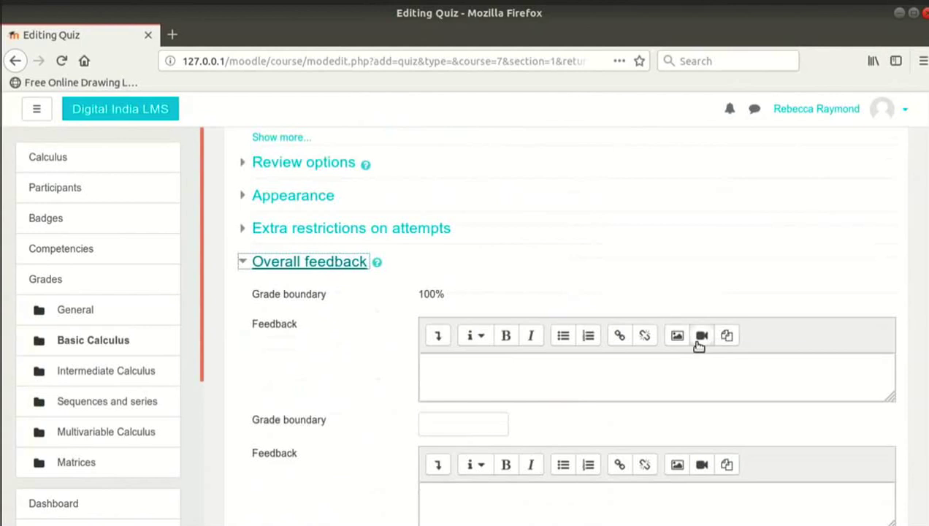
{"action": "left_click", "coordinate": [623, 373]}
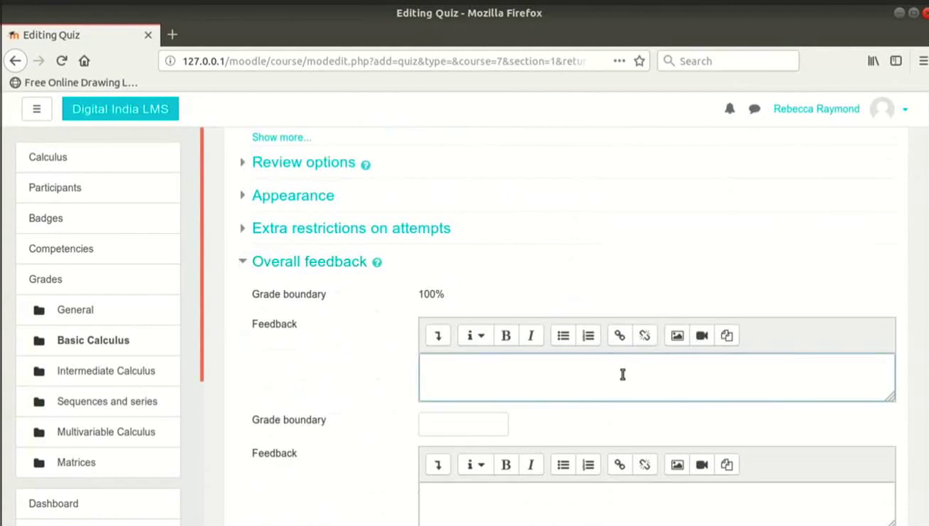
{"action": "type", "text": "Excellent performance"}
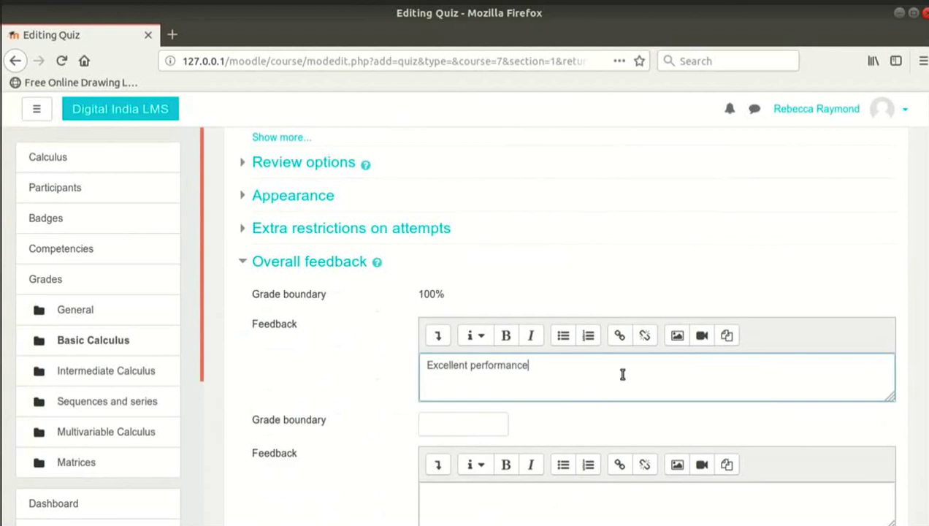
{"action": "scroll", "coordinate": [622, 374], "scroll_direction": "down", "scroll_amount": 1}
{"action": "left_click", "coordinate": [483, 385]}
{"action": "type", "text": "50%"}
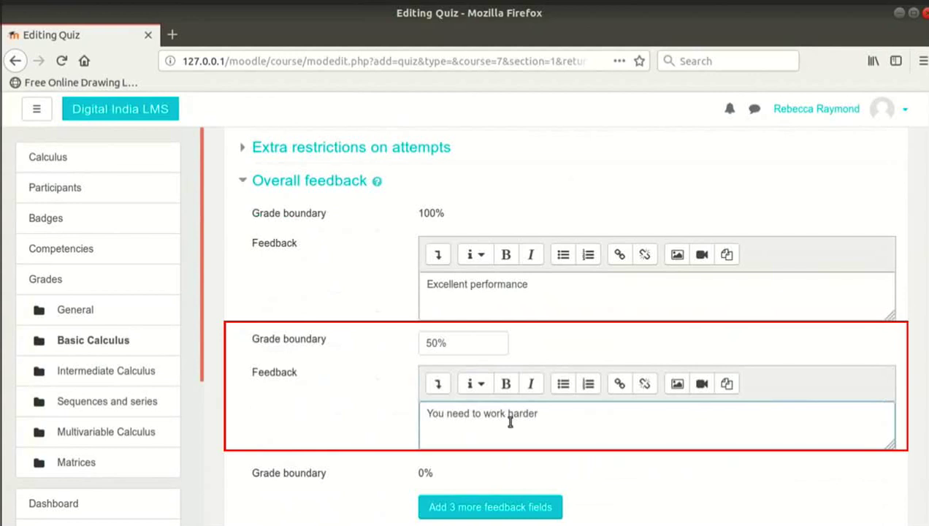
Step: Under activity completion, set the quiz's completion tracking to "Show activity as complete when conditions are met"
{"action": "scroll", "coordinate": [510, 423], "scroll_direction": "down", "scroll_amount": 5}
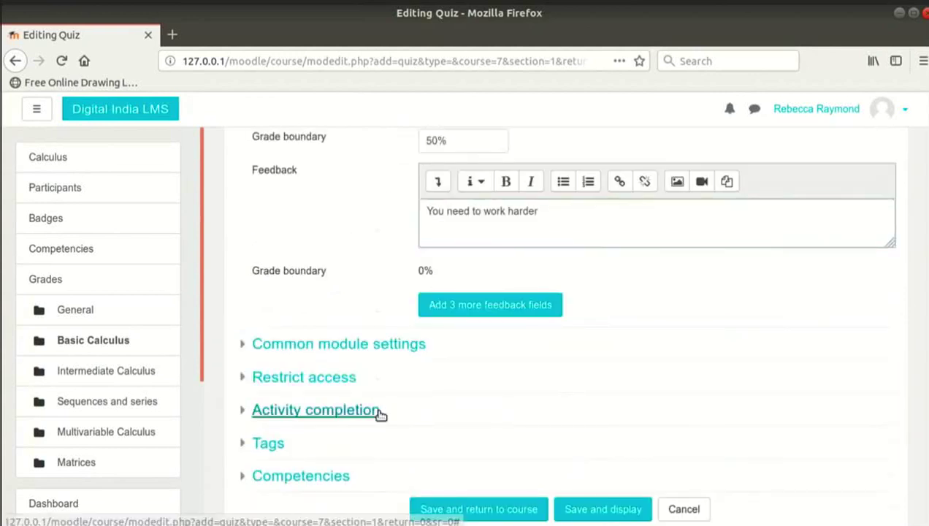
{"action": "left_click", "coordinate": [314, 410]}
{"action": "scroll", "coordinate": [541, 369], "scroll_direction": "down", "scroll_amount": 3}
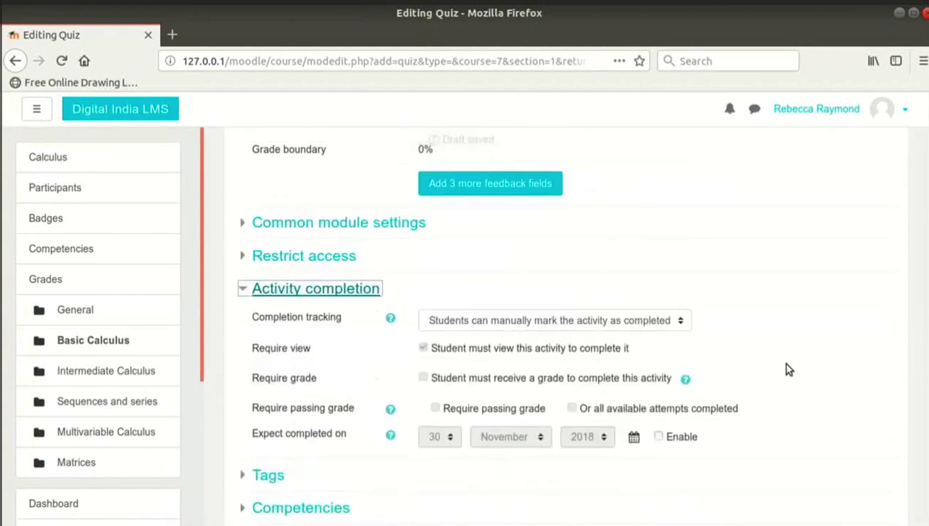
{"action": "left_click", "coordinate": [675, 323]}
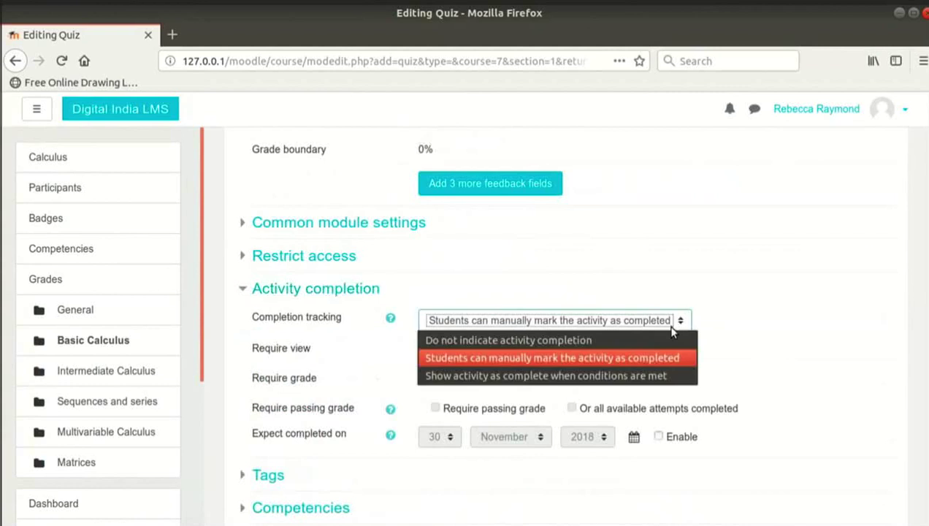
{"action": "left_click", "coordinate": [628, 376]}
Step: Require students to receive a grade and a passing grade to complete the quiz
{"action": "scroll", "coordinate": [734, 356], "scroll_direction": "down", "scroll_amount": 1}
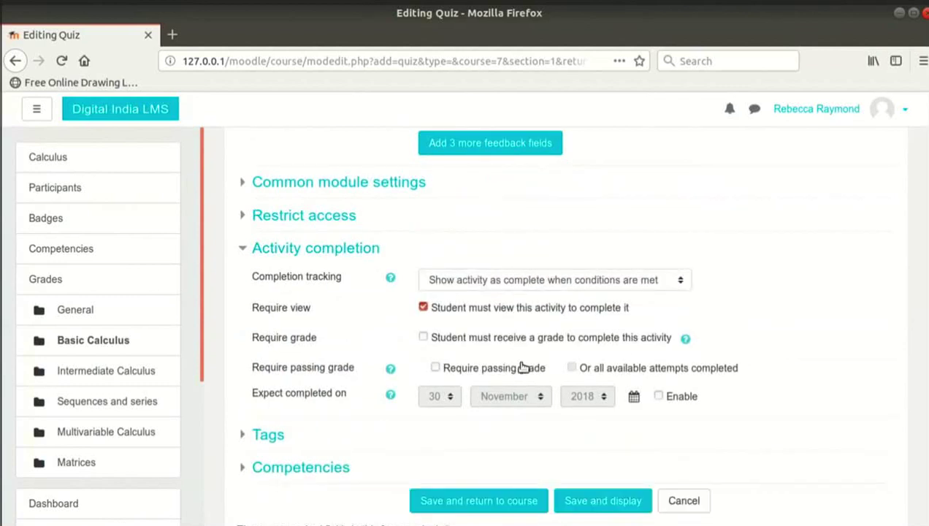
{"action": "left_click", "coordinate": [526, 339]}
{"action": "scroll", "coordinate": [526, 341], "scroll_direction": "down", "scroll_amount": 2}
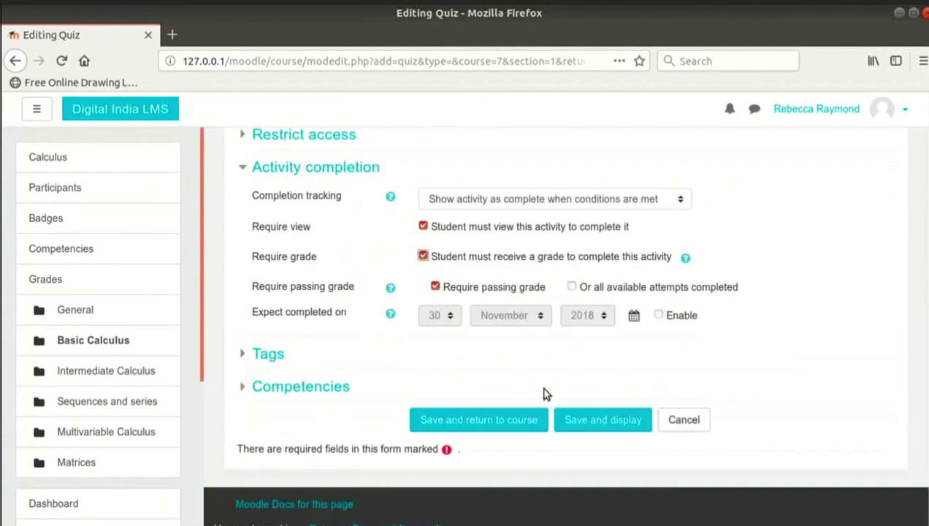
Step: Save and display the quiz, and open it for editing its questions
{"action": "left_click", "coordinate": [587, 423]}
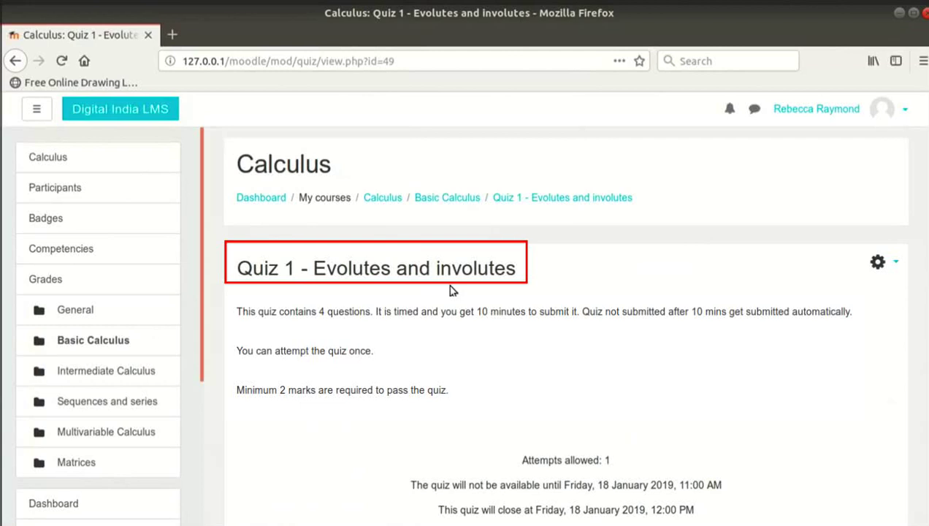
{"action": "scroll", "coordinate": [653, 353], "scroll_direction": "down", "scroll_amount": 3}
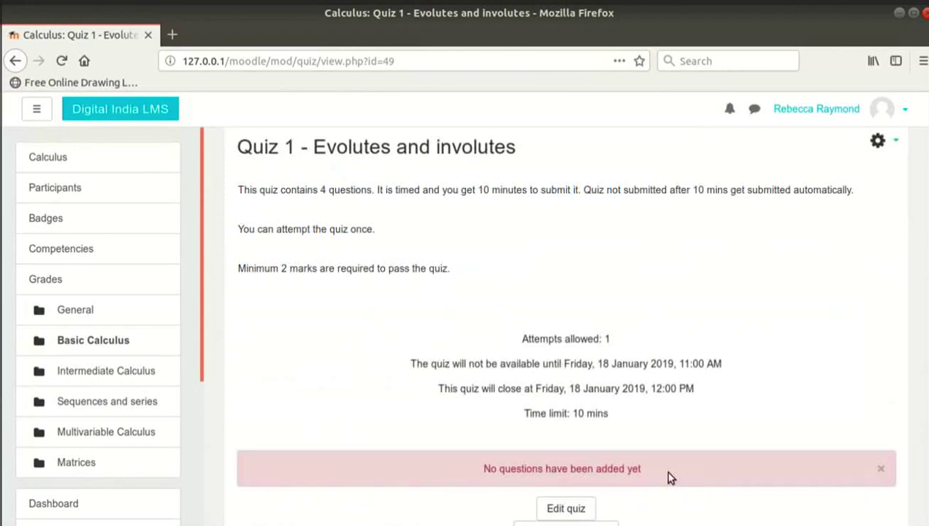
{"action": "scroll", "coordinate": [667, 477], "scroll_direction": "down", "scroll_amount": 1}
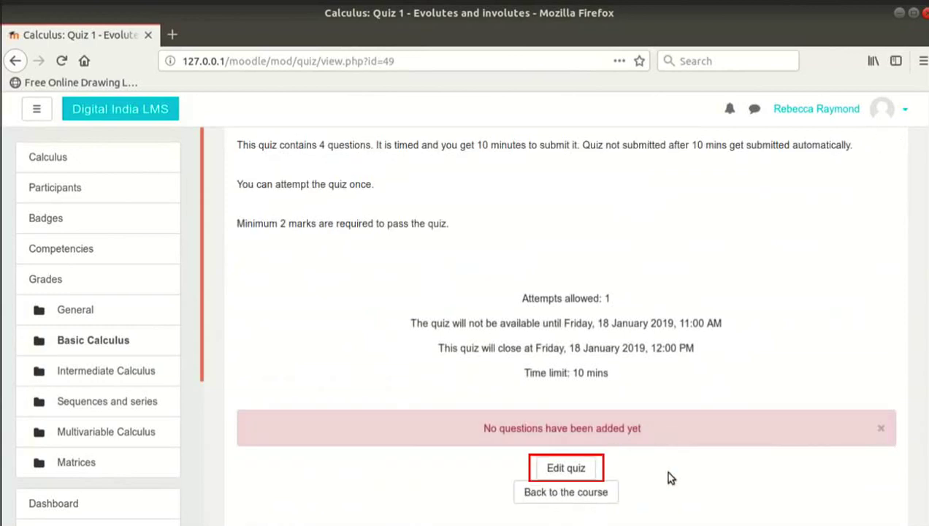
{"action": "left_click", "coordinate": [570, 468]}
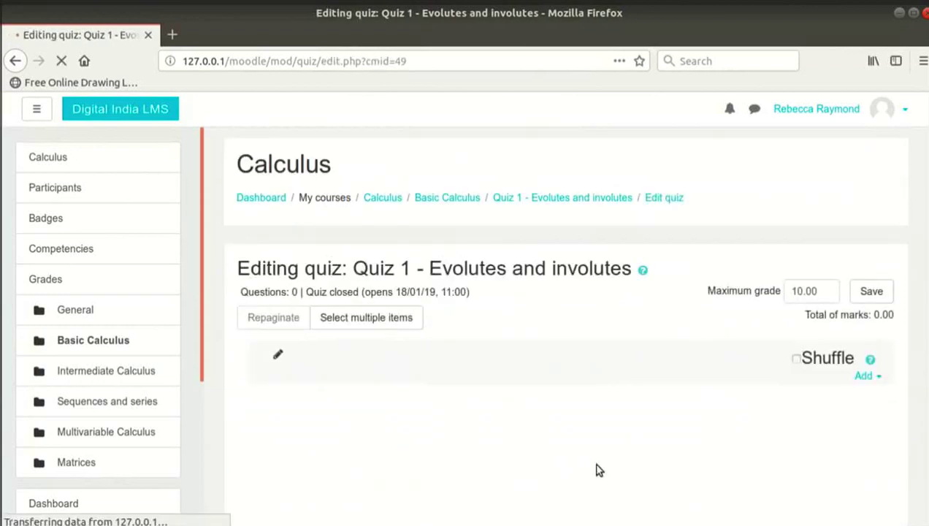
Step: Enter 4 as the quiz's maximum grade
{"action": "double_click", "coordinate": [828, 293]}
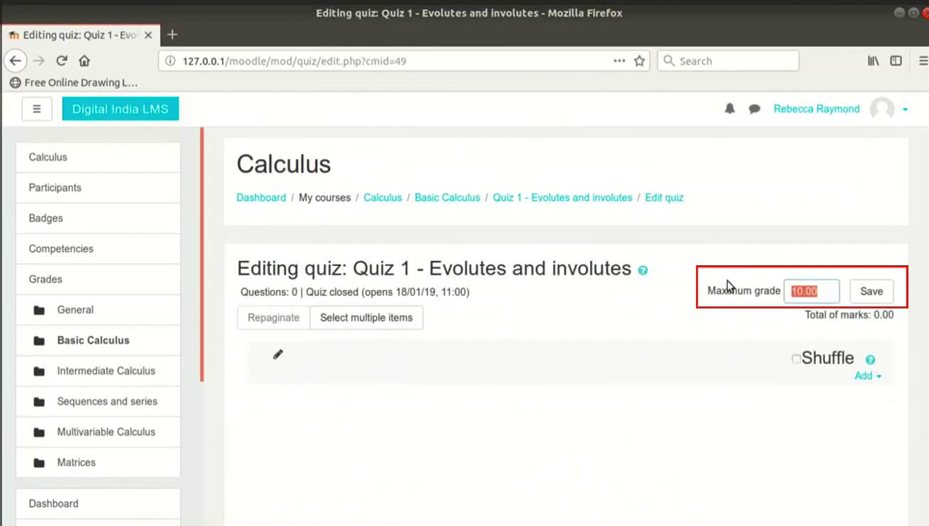
{"action": "type", "text": "4"}
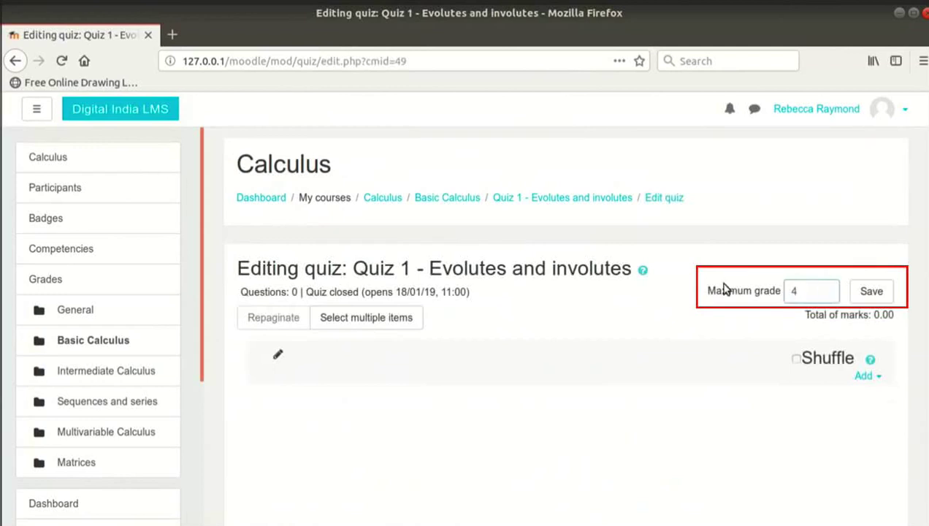
{"action": "left_click", "coordinate": [706, 359]}
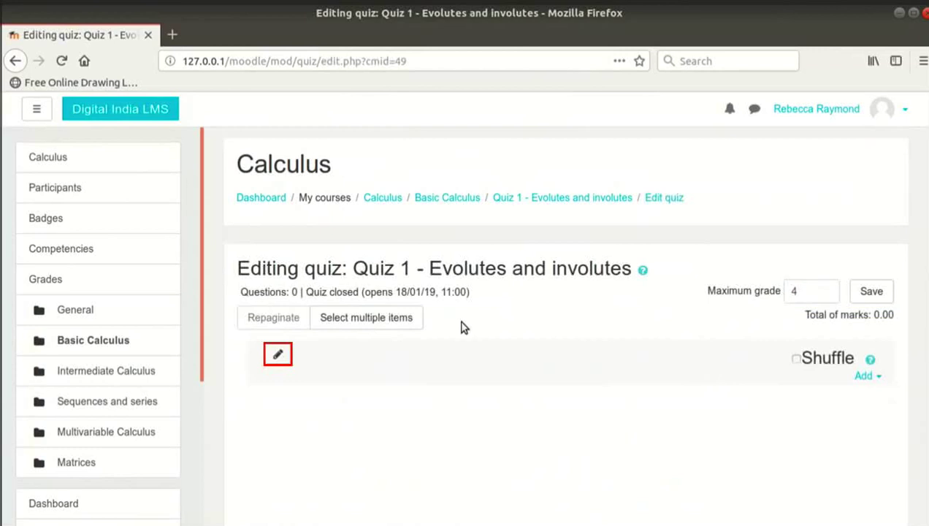
Step: Name the quiz's first section "Section 1" and turn on shuffling of its questions
{"action": "left_click", "coordinate": [279, 358]}
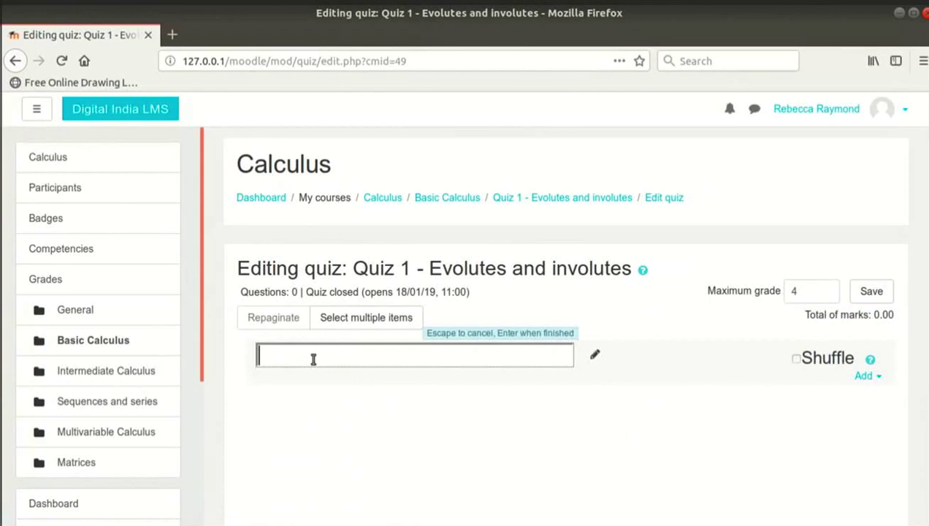
{"action": "type", "text": "Section 1"}
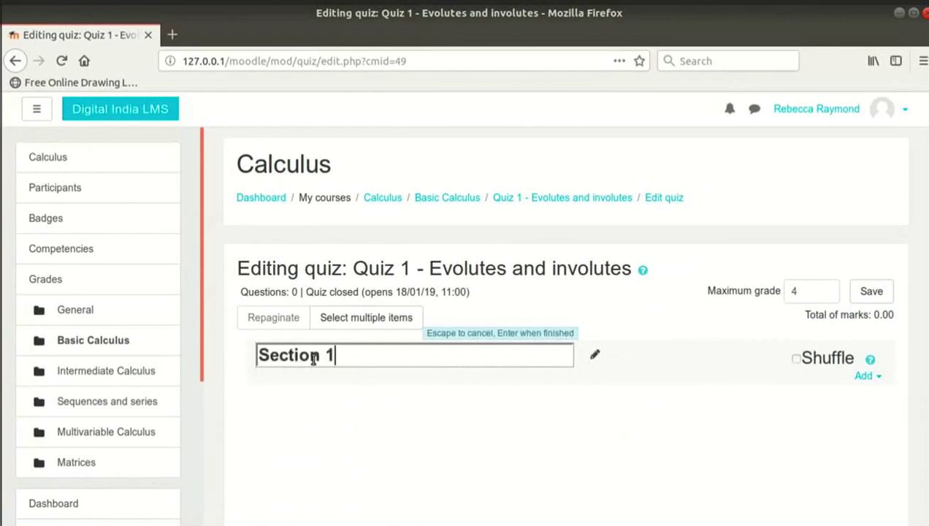
{"action": "key", "text": "Return"}
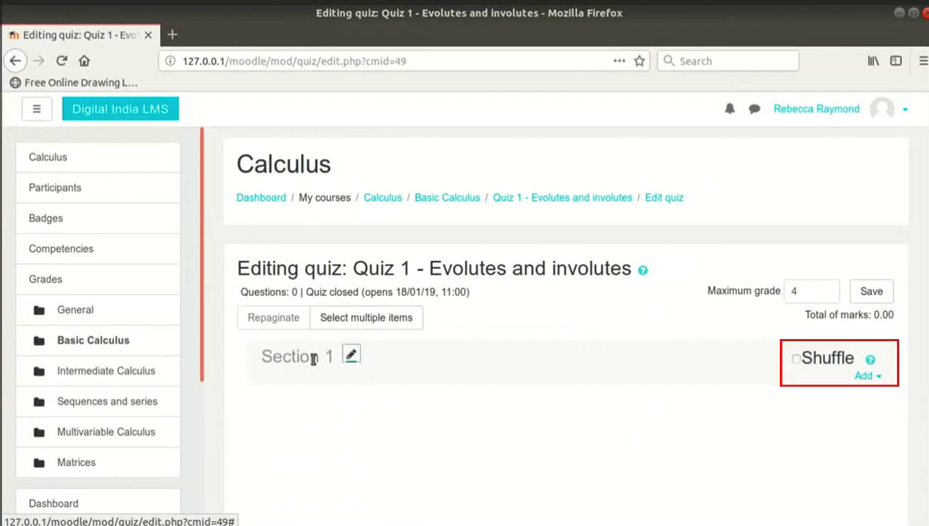
{"action": "left_click", "coordinate": [796, 359]}
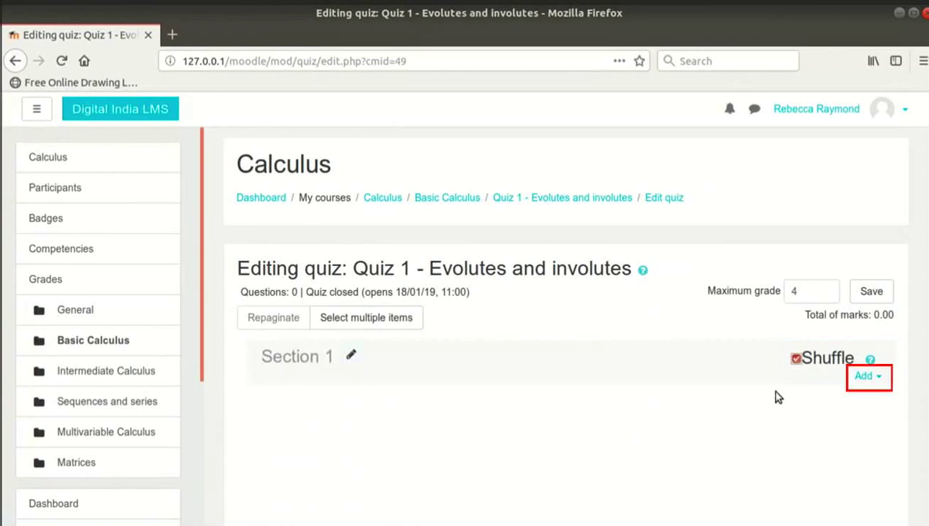
Step: Open the choices for adding a question to Section 1
{"action": "left_click", "coordinate": [866, 376]}
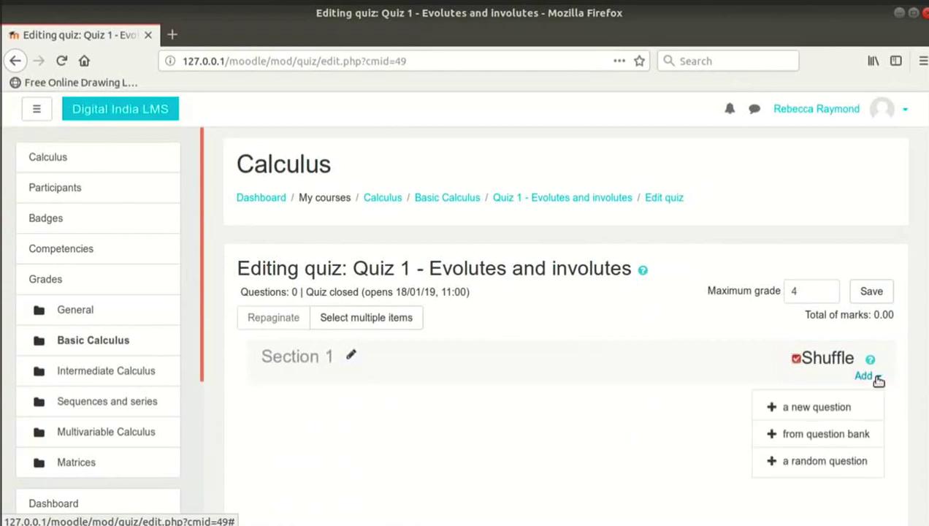